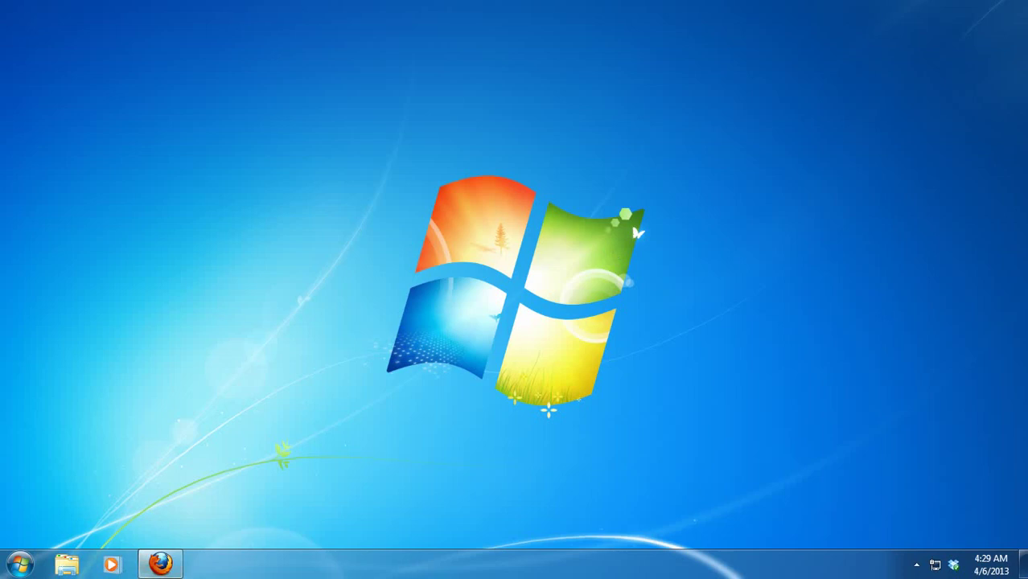
{"action": "left_click", "coordinate": [160, 566]}
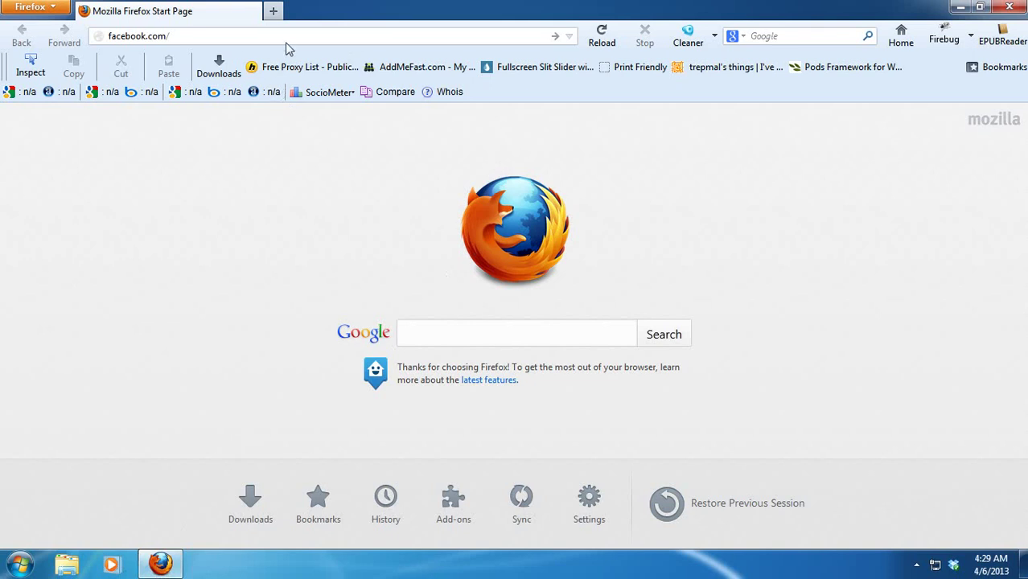
{"action": "left_click", "coordinate": [959, 8]}
{"action": "right_click", "coordinate": [632, 158]}
{"action": "left_click", "coordinate": [653, 202]}
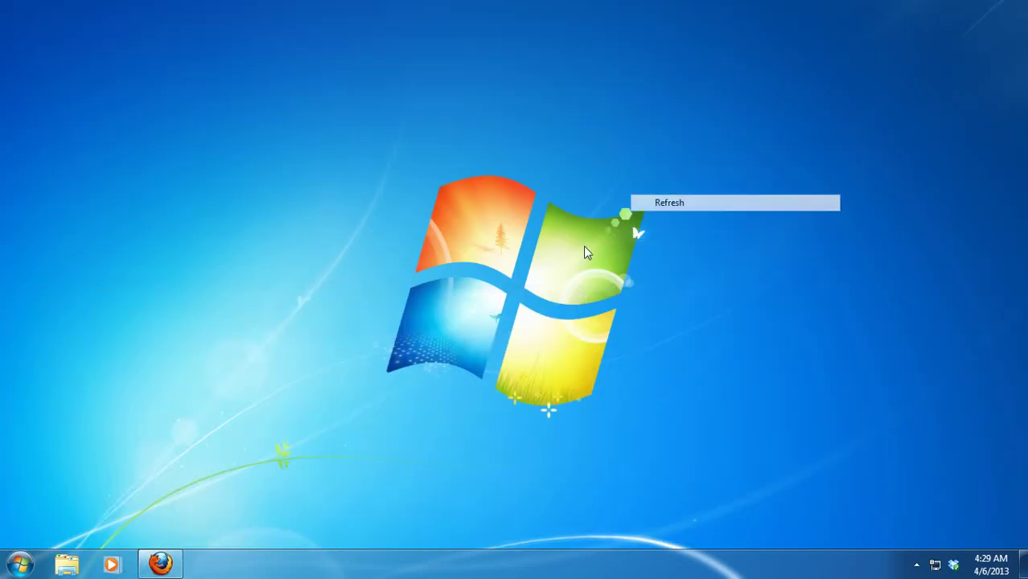
{"action": "left_click", "coordinate": [165, 564]}
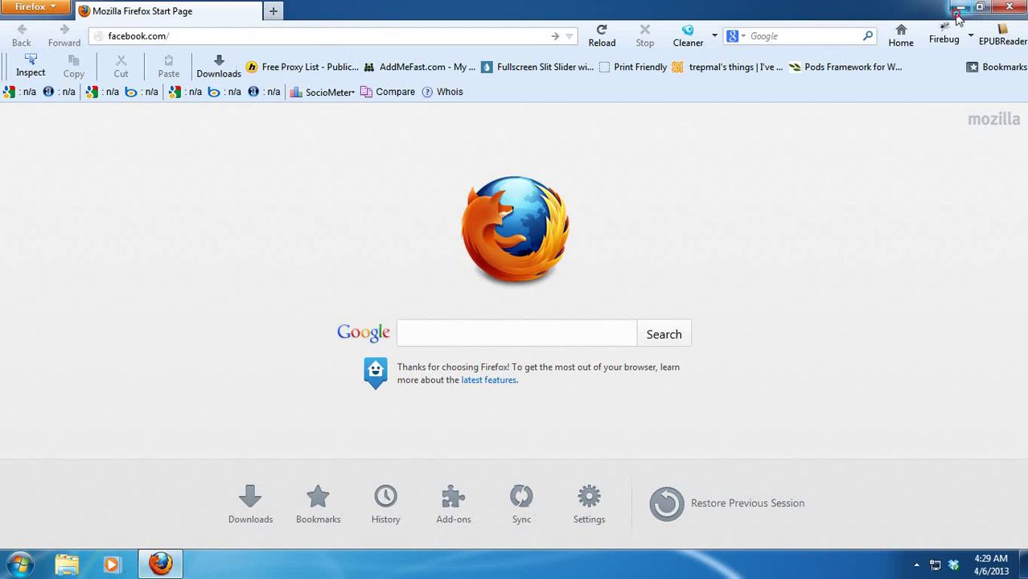
{"action": "left_click", "coordinate": [961, 8]}
{"action": "right_click", "coordinate": [480, 194]}
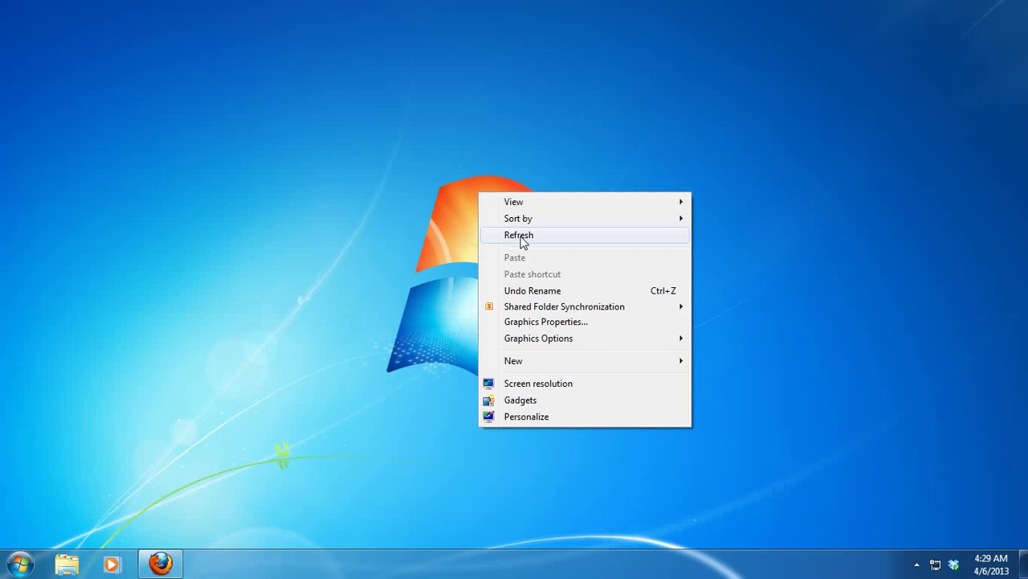
{"action": "left_click", "coordinate": [520, 237]}
- Open whatismyipaddress.com in Firefox and examine the detected IP address and region
{"action": "left_click", "coordinate": [160, 564]}
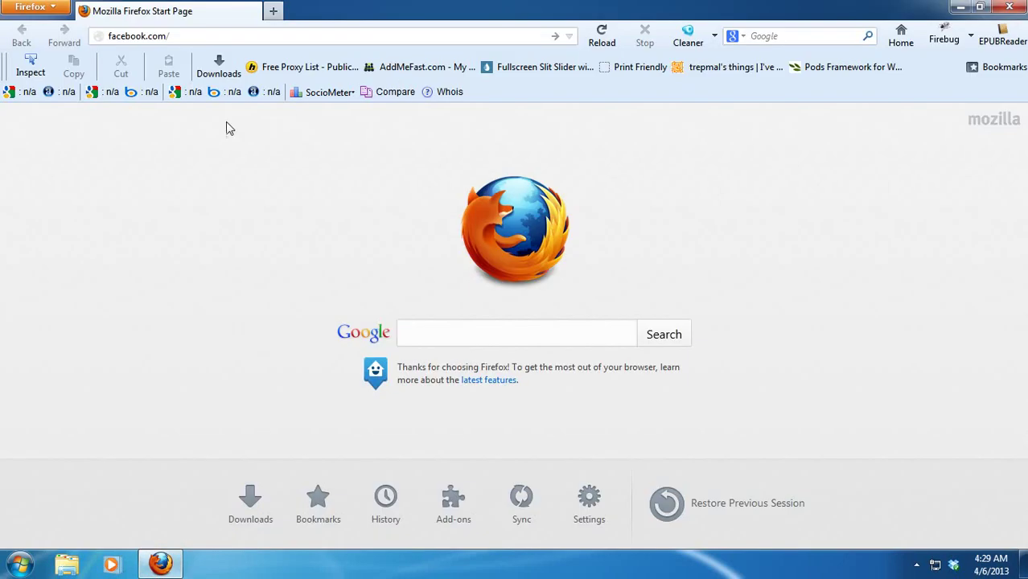
{"action": "left_click", "coordinate": [245, 39]}
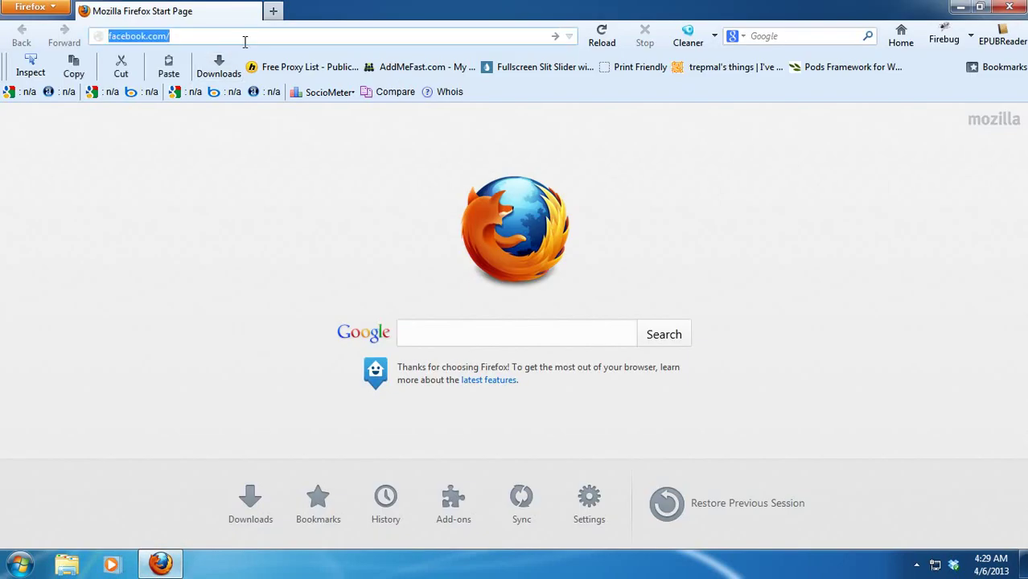
{"action": "type", "text": "wha"}
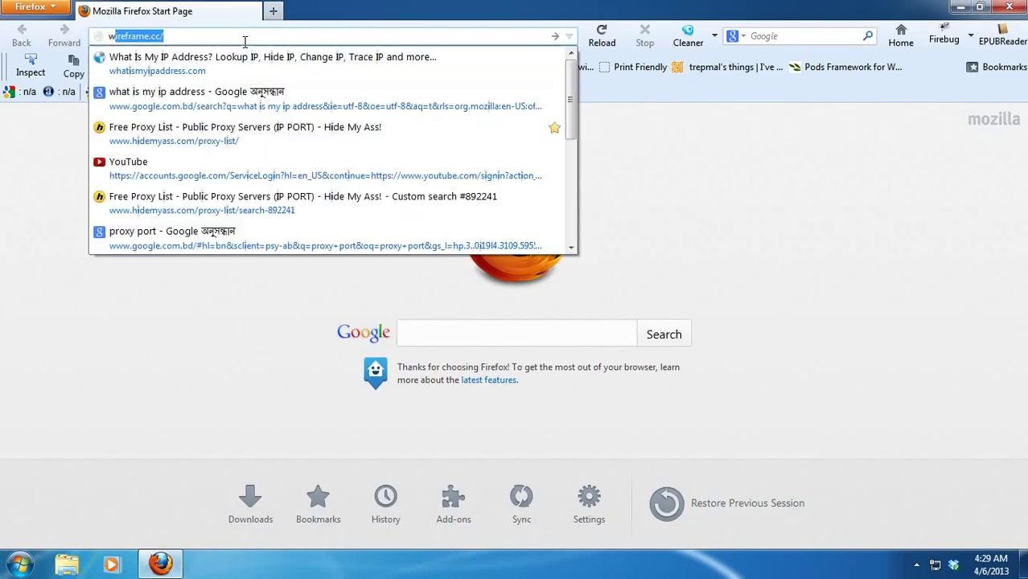
{"action": "type", "text": "tis"}
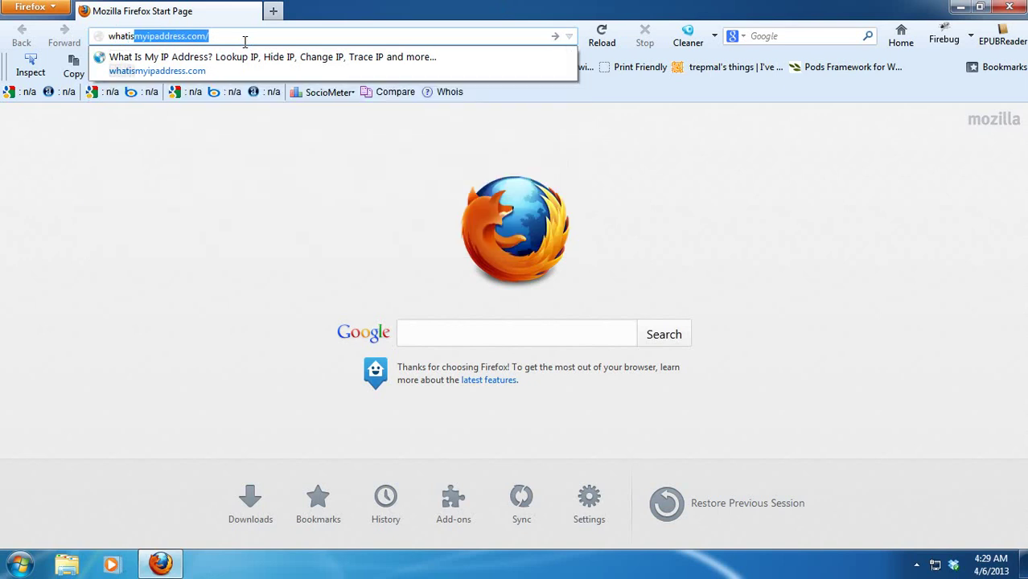
{"action": "left_click", "coordinate": [246, 38]}
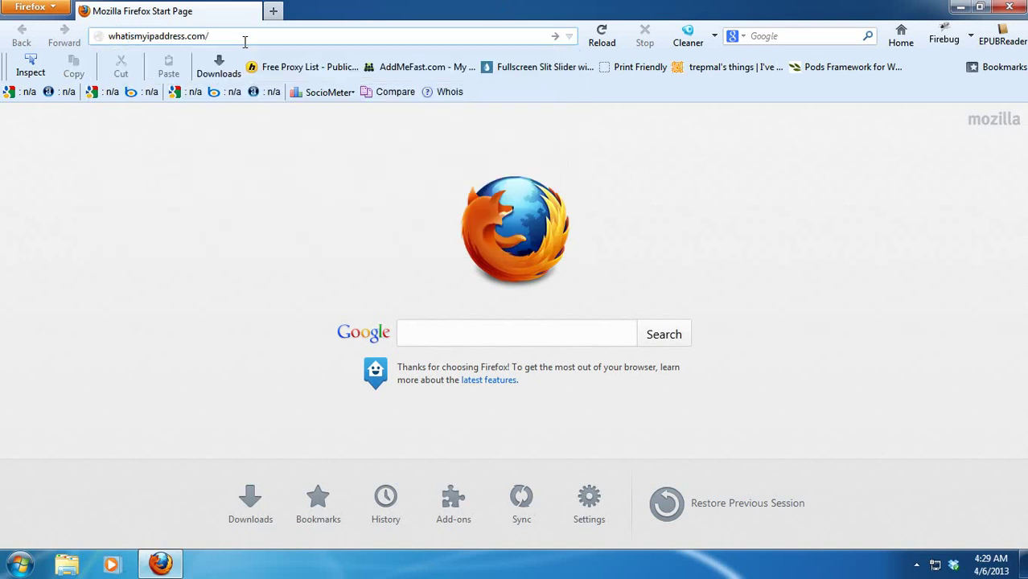
{"action": "key", "text": "Return"}
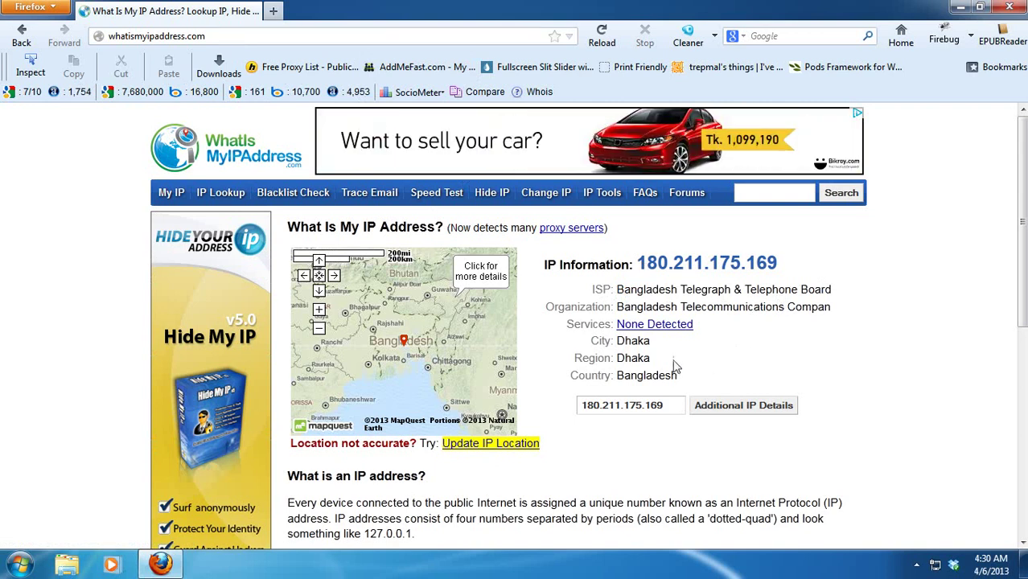
{"action": "double_click", "coordinate": [629, 361]}
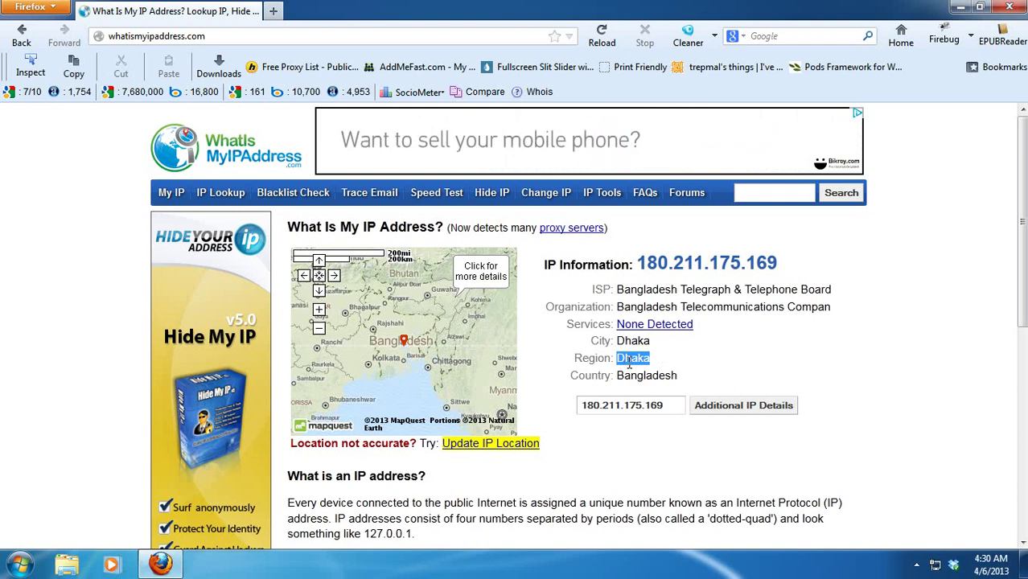
{"action": "left_click", "coordinate": [619, 365]}
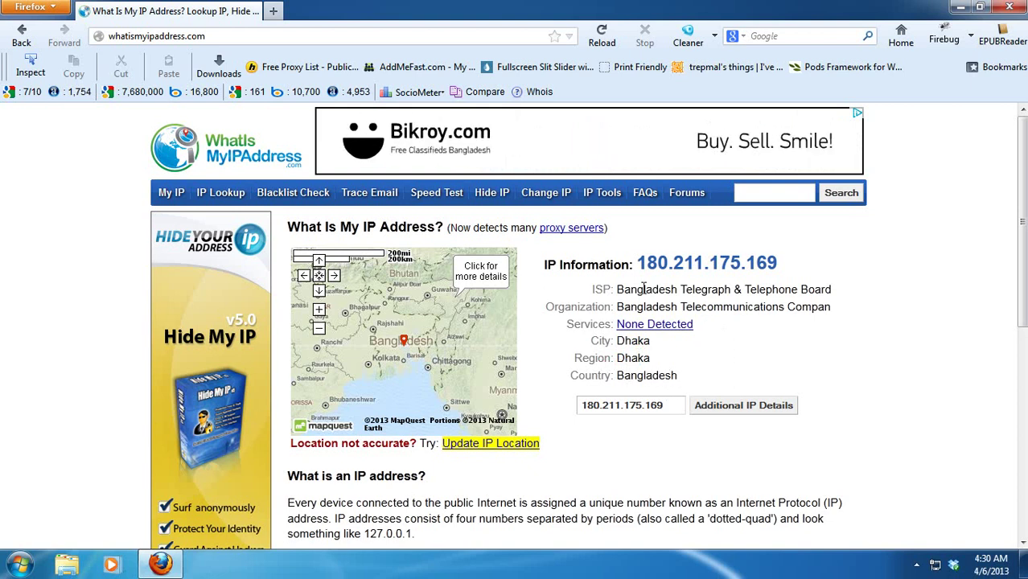
{"action": "left_click_drag", "start_coordinate": [645, 264], "coordinate": [784, 271]}
{"action": "left_click", "coordinate": [784, 271]}
- Search the web for "proxy port" in a new tab and open Hide My Ass's Free Proxy List result
{"action": "left_click", "coordinate": [272, 12]}
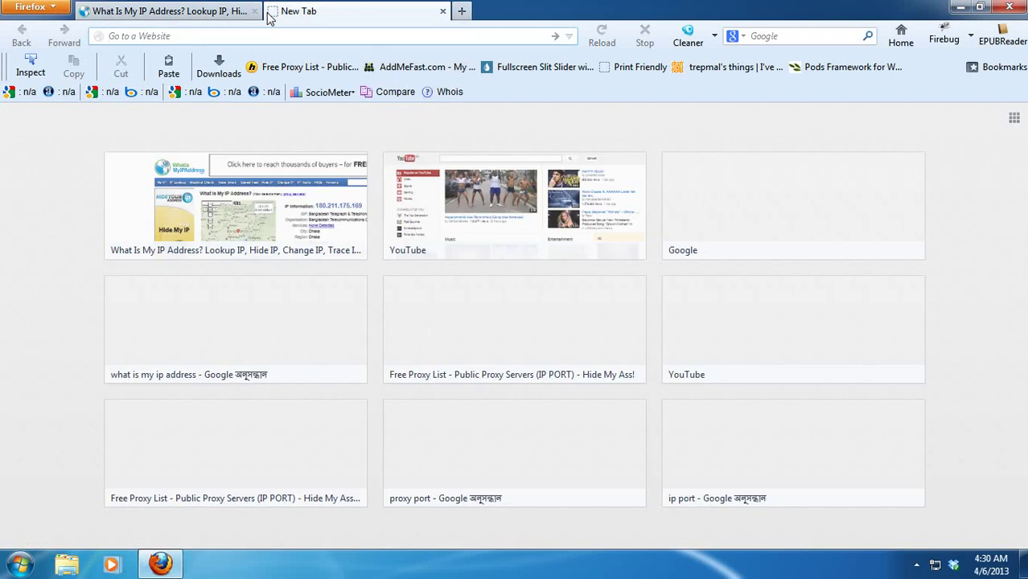
{"action": "type", "text": "proxy port"}
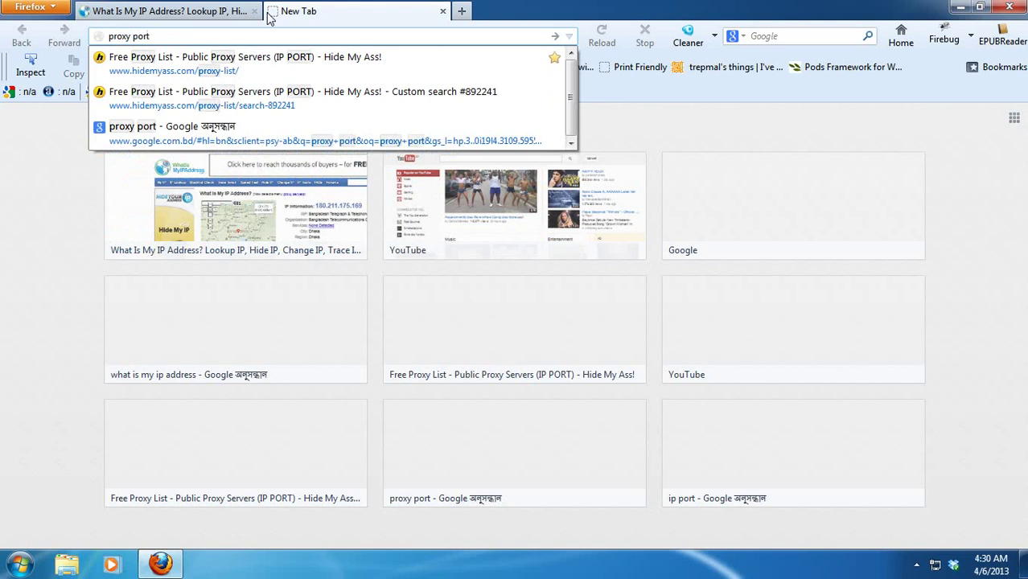
{"action": "key", "text": "Return"}
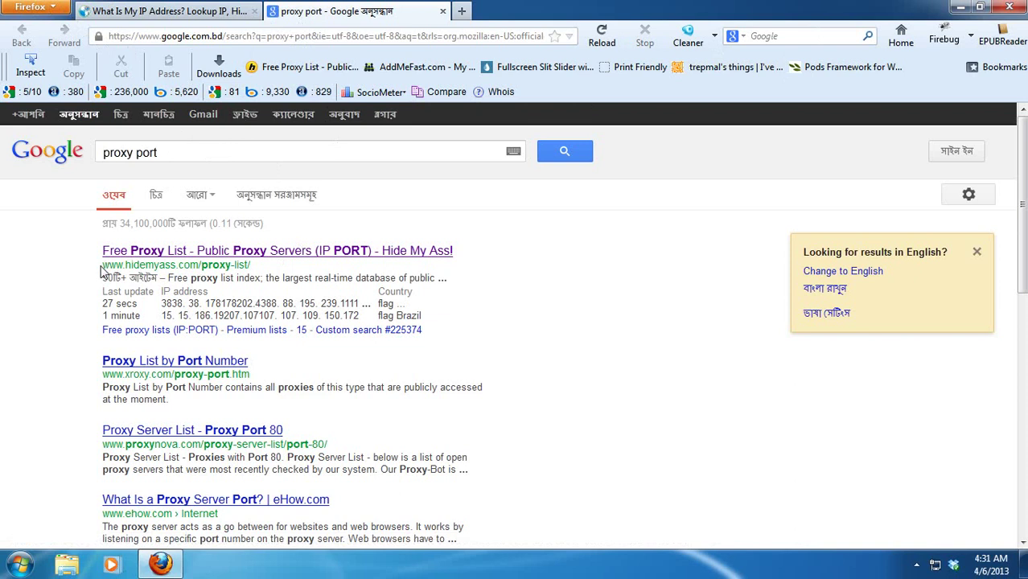
{"action": "left_click_drag", "start_coordinate": [101, 265], "coordinate": [257, 271]}
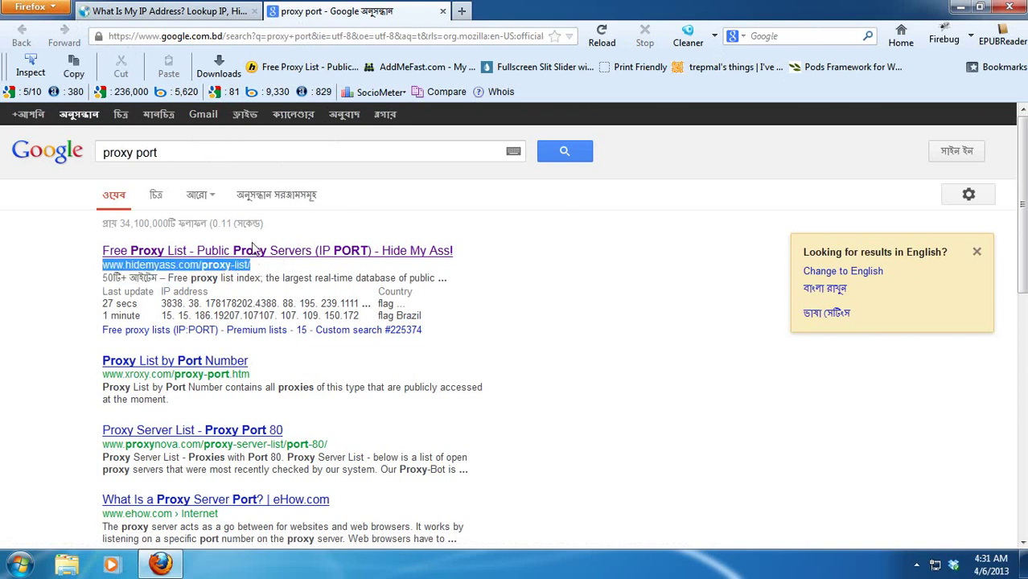
{"action": "left_click", "coordinate": [253, 249]}
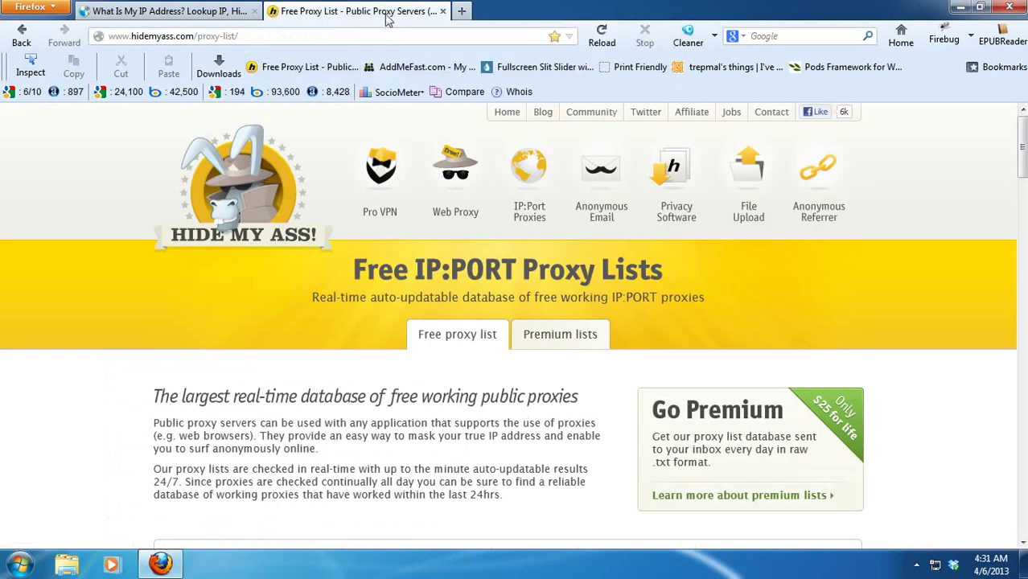
- Examine the free proxy list's filter options and its table of IP addresses, ports, countries, speeds and anonymity levels
{"action": "mouse_move", "coordinate": [370, 12]}
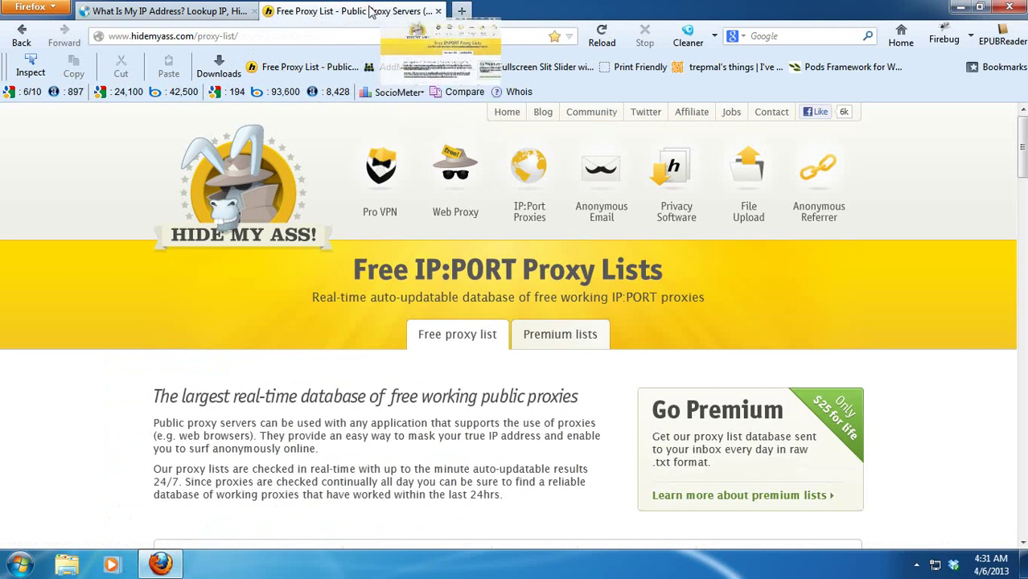
{"action": "scroll", "coordinate": [378, 241], "scroll_direction": "down", "scroll_amount": 5}
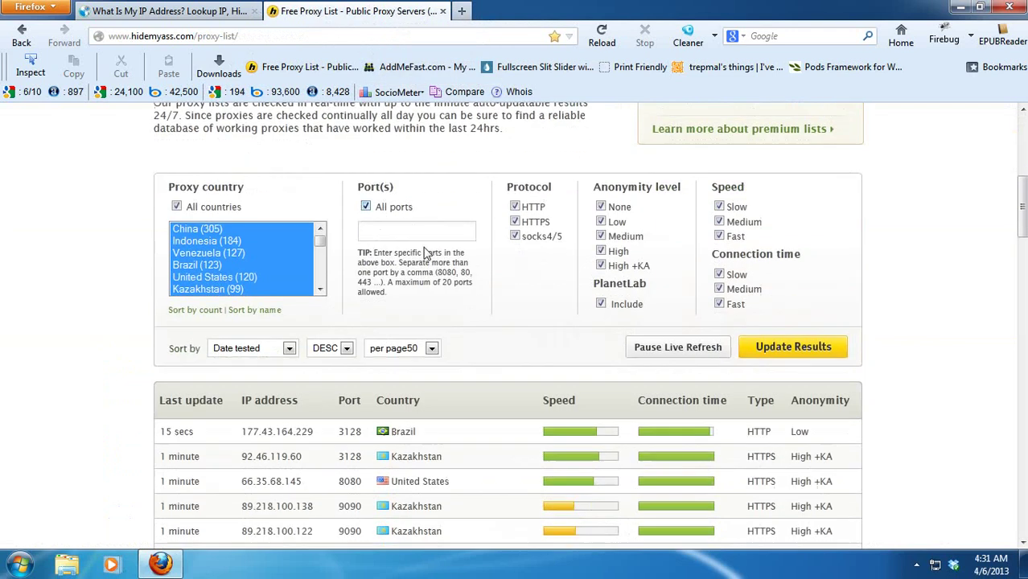
{"action": "scroll", "coordinate": [443, 217], "scroll_direction": "down", "scroll_amount": 3}
{"action": "scroll", "coordinate": [563, 209], "scroll_direction": "down", "scroll_amount": 2}
{"action": "scroll", "coordinate": [363, 275], "scroll_direction": "up", "scroll_amount": 2}
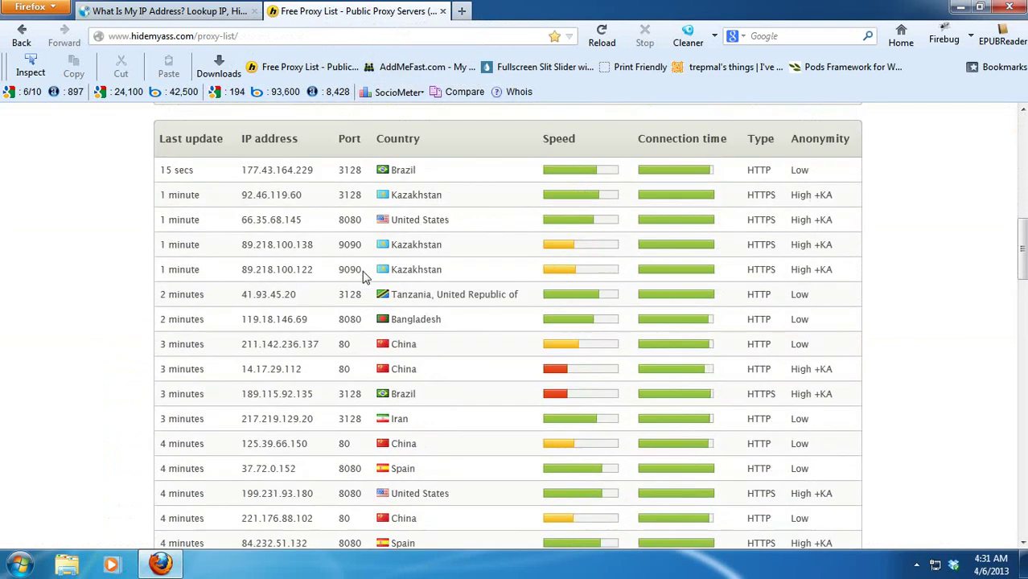
{"action": "scroll", "coordinate": [364, 275], "scroll_direction": "up", "scroll_amount": 2}
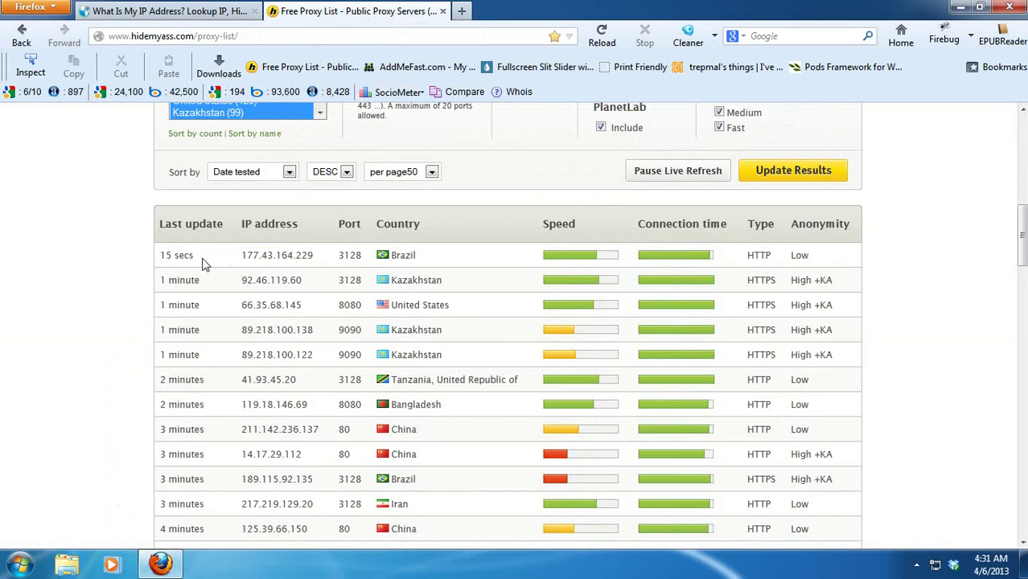
{"action": "double_click", "coordinate": [268, 256]}
{"action": "scroll", "coordinate": [372, 346], "scroll_direction": "up", "scroll_amount": 1}
{"action": "scroll", "coordinate": [373, 345], "scroll_direction": "up", "scroll_amount": 4}
{"action": "scroll", "coordinate": [248, 366], "scroll_direction": "down", "scroll_amount": 9}
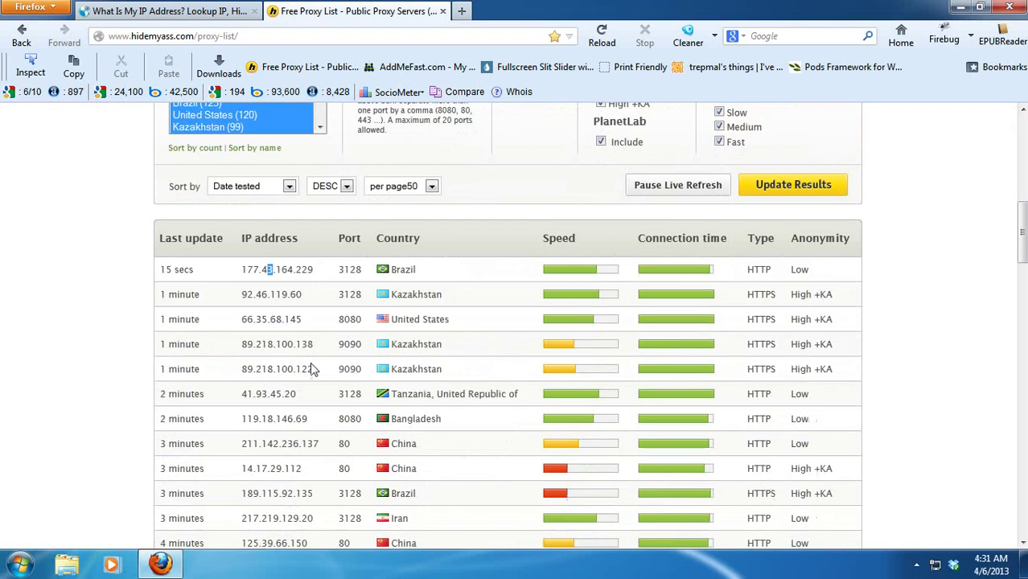
{"action": "scroll", "coordinate": [572, 283], "scroll_direction": "up", "scroll_amount": 10}
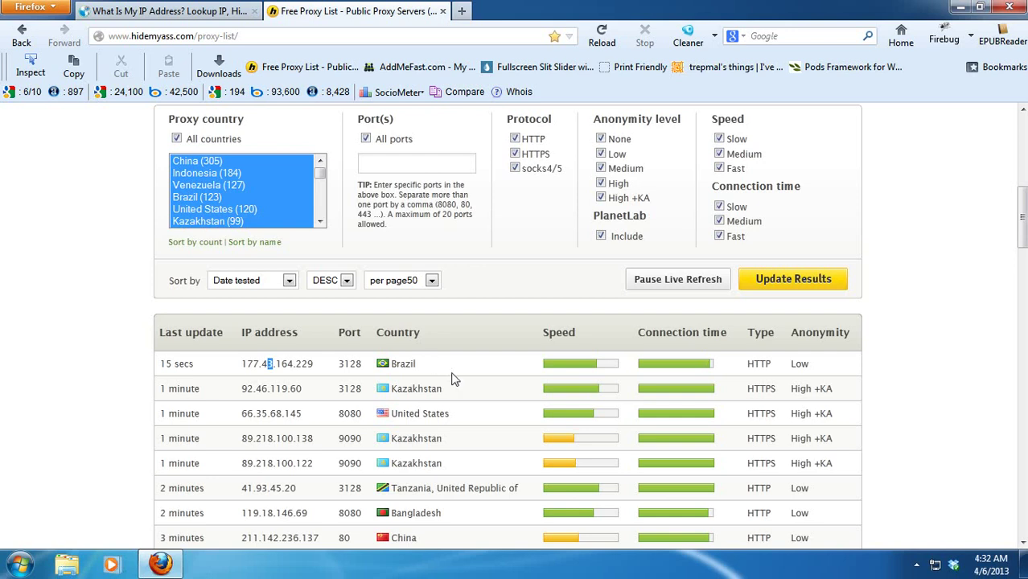
{"action": "left_click", "coordinate": [302, 434]}
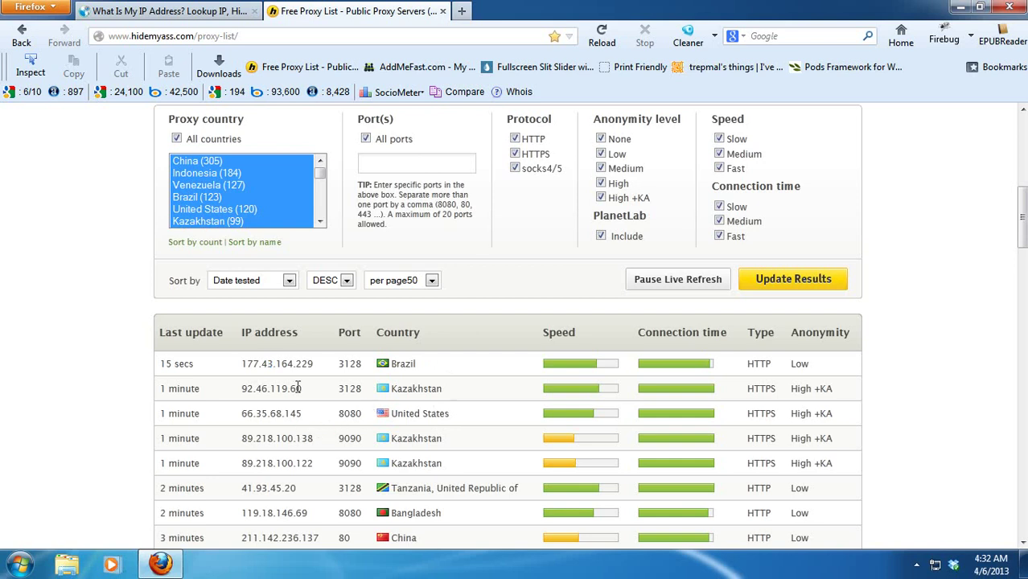
- Restrict the proxy country filter to Brazil and Venezuela
{"action": "left_click", "coordinate": [259, 197]}
{"action": "scroll", "coordinate": [259, 197], "scroll_direction": "up", "scroll_amount": 5}
{"action": "scroll", "coordinate": [258, 280], "scroll_direction": "down", "scroll_amount": 3}
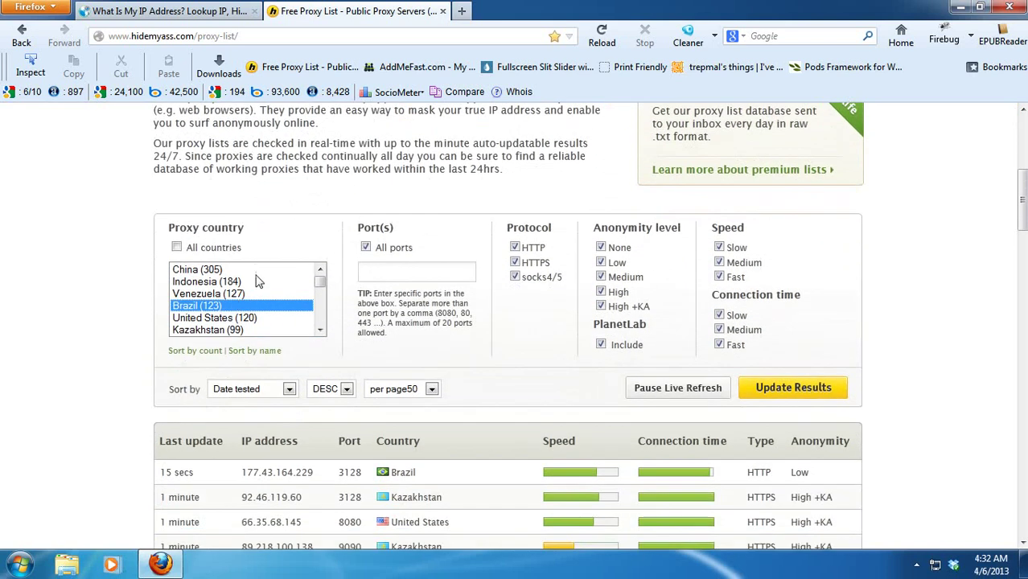
{"action": "left_click", "coordinate": [192, 295], "text": "ctrl"}
{"action": "left_click", "coordinate": [197, 295], "text": "ctrl"}
{"action": "left_click", "coordinate": [200, 296], "text": "ctrl"}
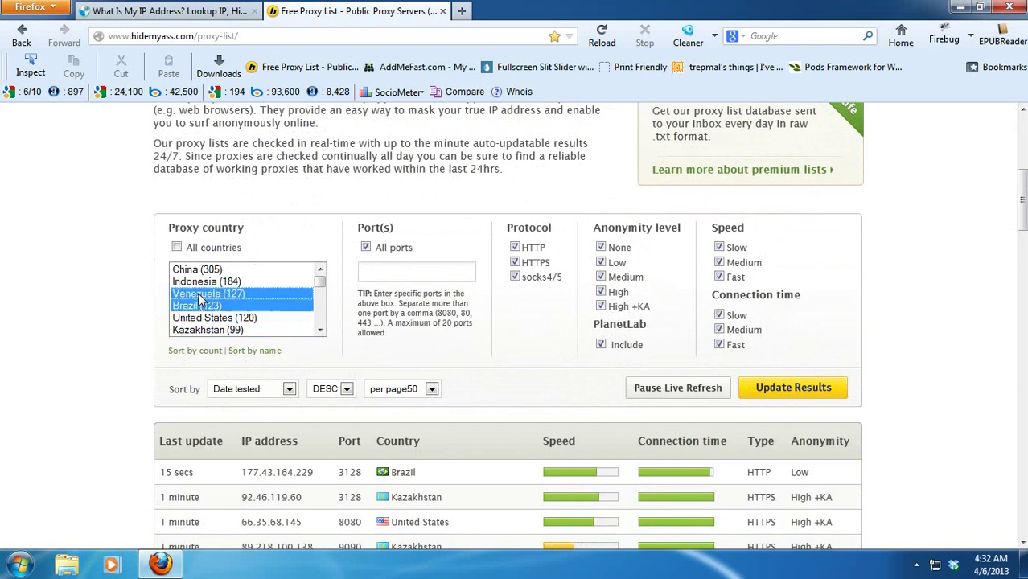
- Exclude Slow from both the speed and connection time filters and update the proxy results
{"action": "scroll", "coordinate": [290, 396], "scroll_direction": "down", "scroll_amount": 5}
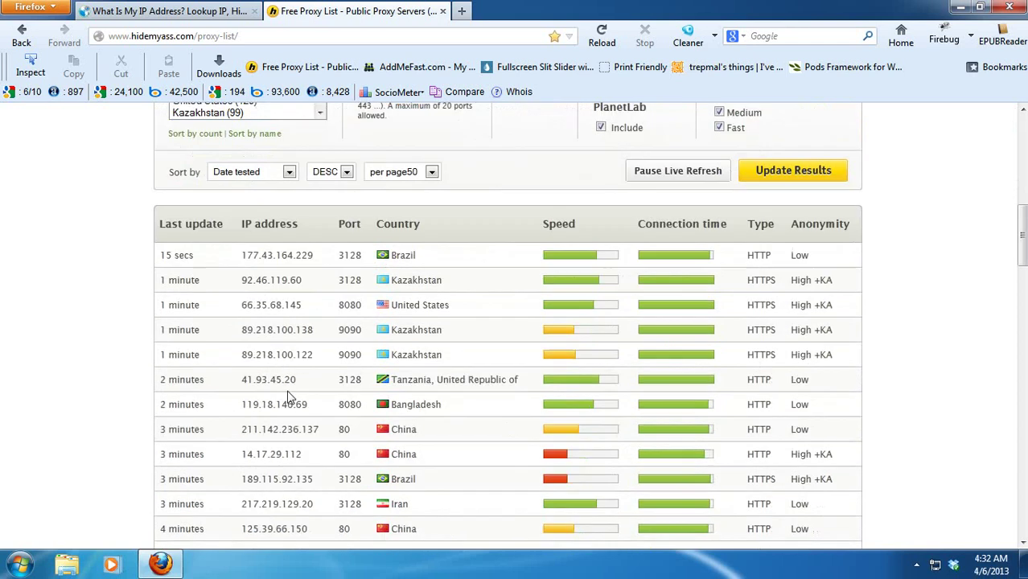
{"action": "scroll", "coordinate": [289, 396], "scroll_direction": "down", "scroll_amount": 2}
{"action": "scroll", "coordinate": [379, 256], "scroll_direction": "up", "scroll_amount": 7}
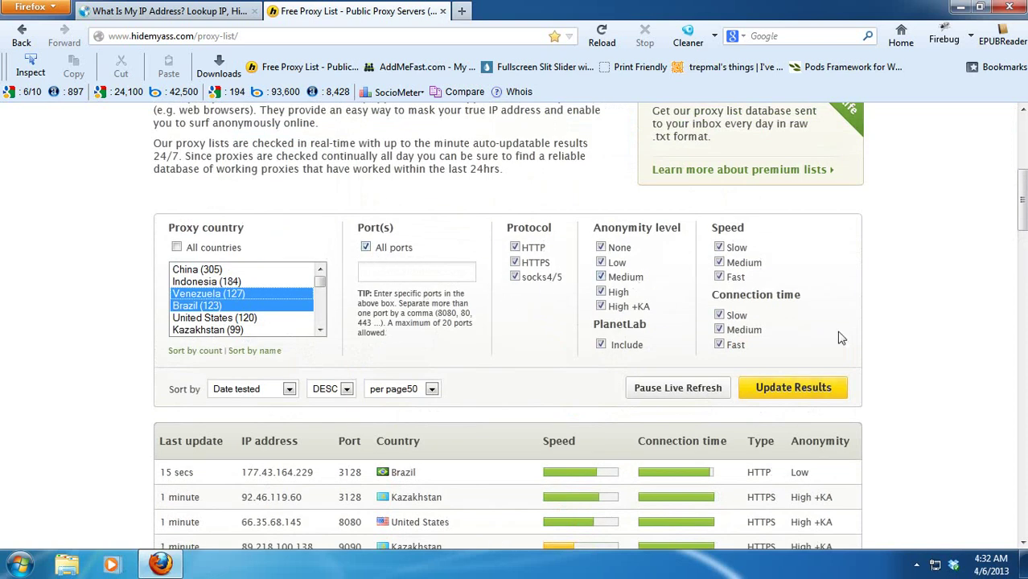
{"action": "left_click", "coordinate": [729, 249]}
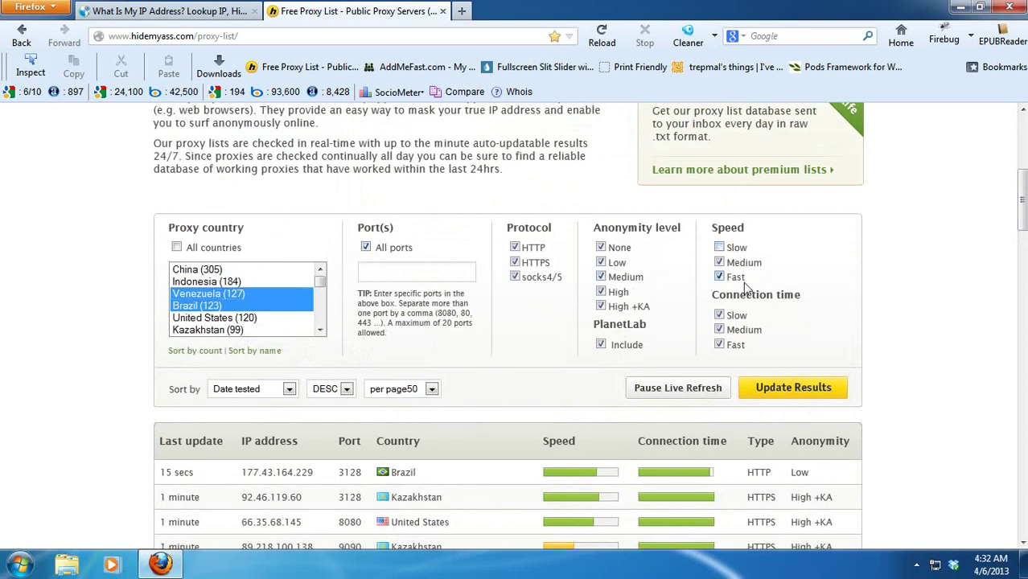
{"action": "left_click", "coordinate": [739, 319]}
{"action": "left_click", "coordinate": [720, 249]}
{"action": "left_click", "coordinate": [774, 389]}
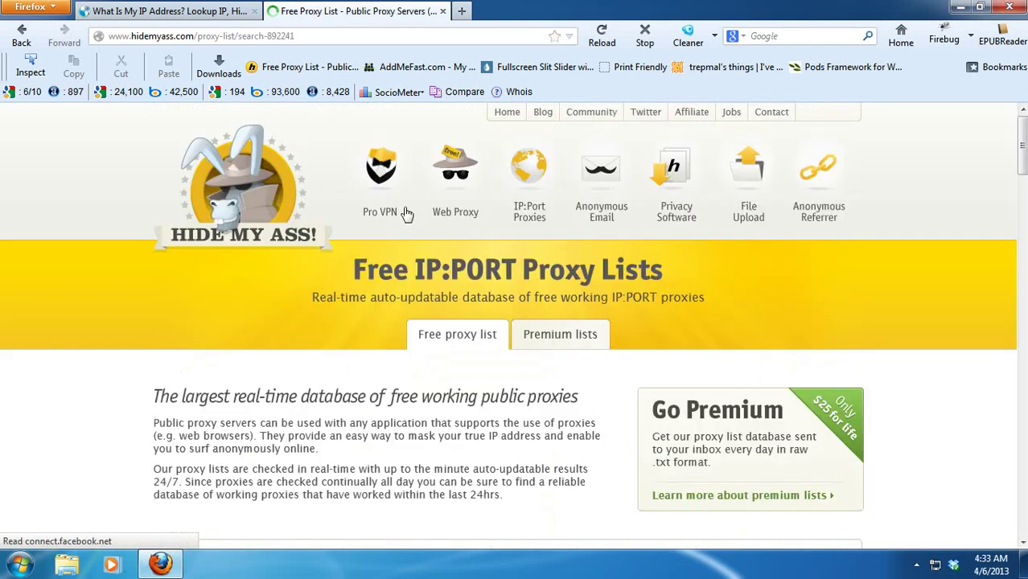
- Examine the countries, ports, speeds and connection times of the proxies in the filtered results table
{"action": "scroll", "coordinate": [459, 291], "scroll_direction": "down", "scroll_amount": 10}
{"action": "scroll", "coordinate": [456, 283], "scroll_direction": "up", "scroll_amount": 3}
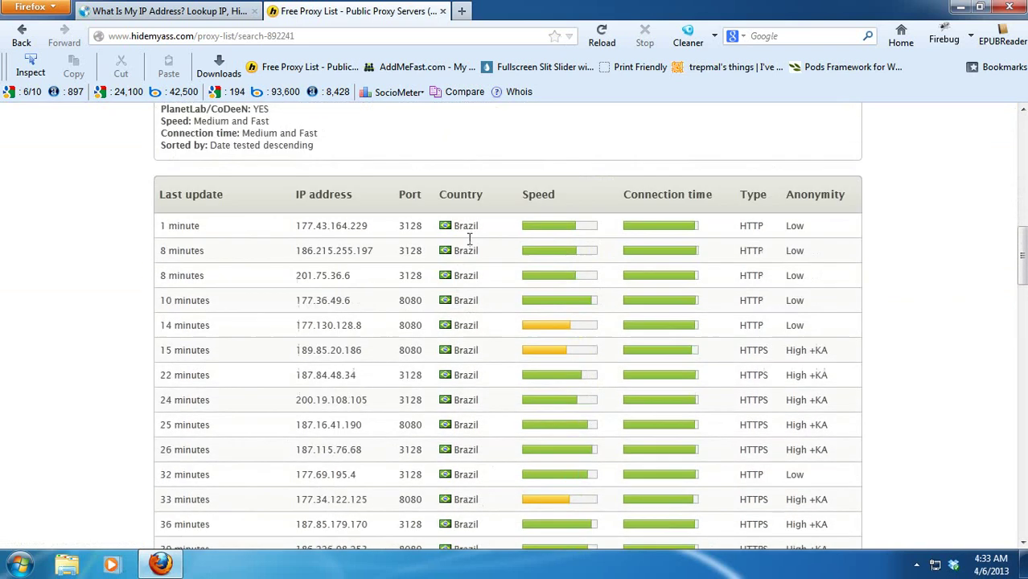
{"action": "left_click_drag", "start_coordinate": [468, 314], "coordinate": [471, 362]}
{"action": "scroll", "coordinate": [473, 386], "scroll_direction": "down", "scroll_amount": 4}
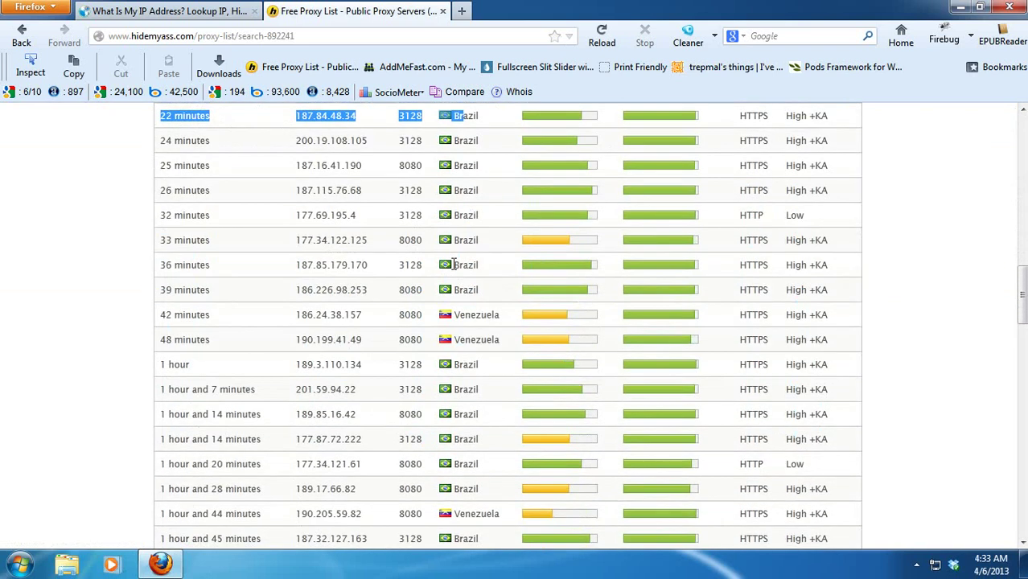
{"action": "left_click", "coordinate": [456, 277]}
{"action": "scroll", "coordinate": [467, 310], "scroll_direction": "up", "scroll_amount": 3}
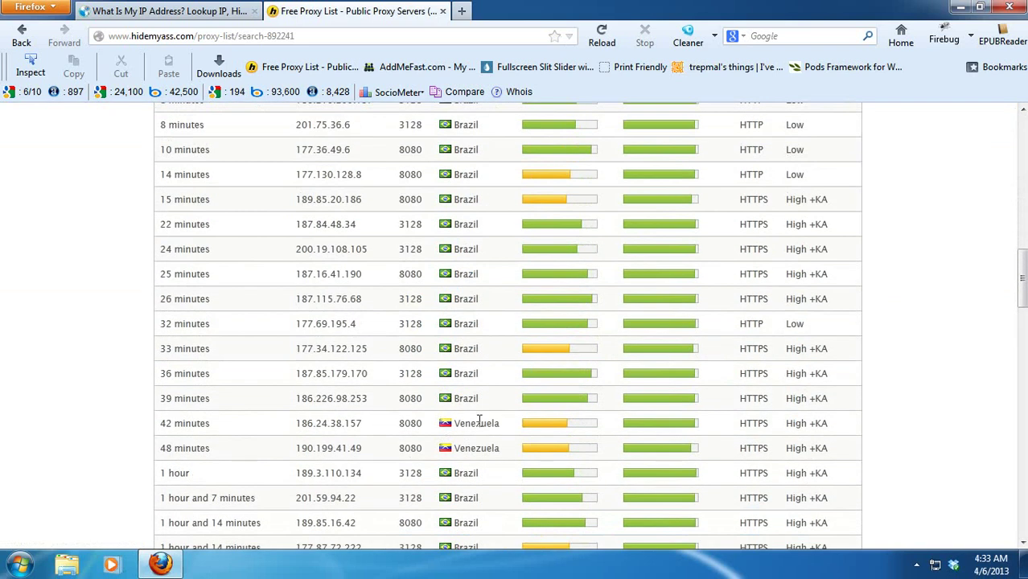
{"action": "scroll", "coordinate": [493, 448], "scroll_direction": "down", "scroll_amount": 6}
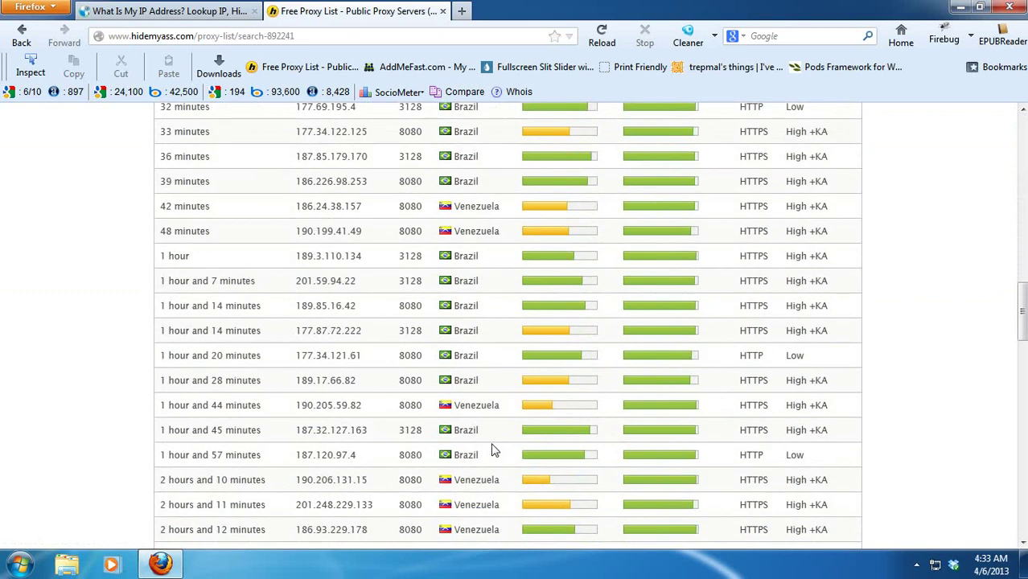
{"action": "scroll", "coordinate": [494, 450], "scroll_direction": "up", "scroll_amount": 9}
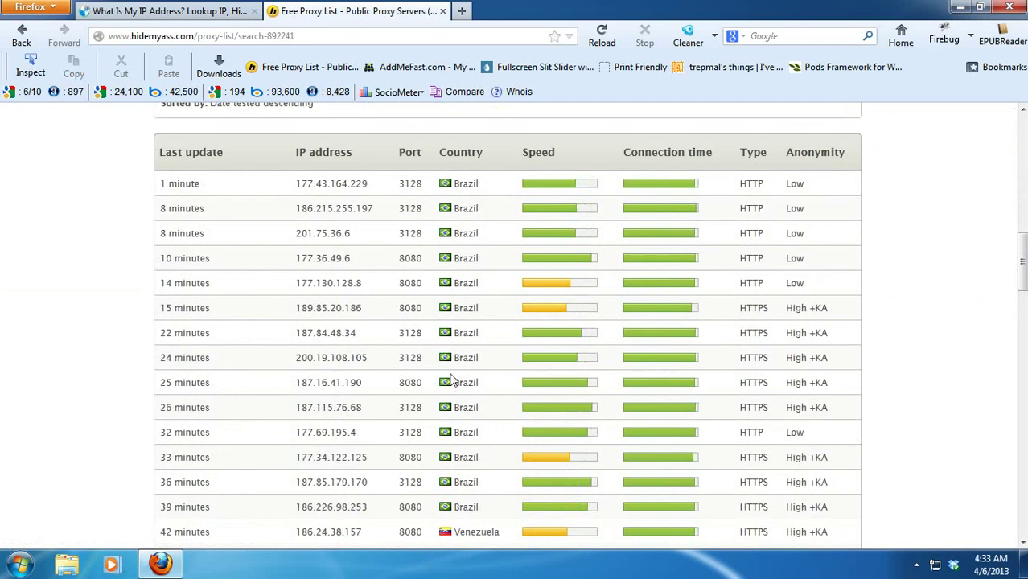
- Copy the IP address 200.19.108.105 of the Brazilian HTTPS proxy from the results table
{"action": "left_click_drag", "start_coordinate": [294, 360], "coordinate": [368, 366]}
{"action": "key", "text": "ctrl+c"}
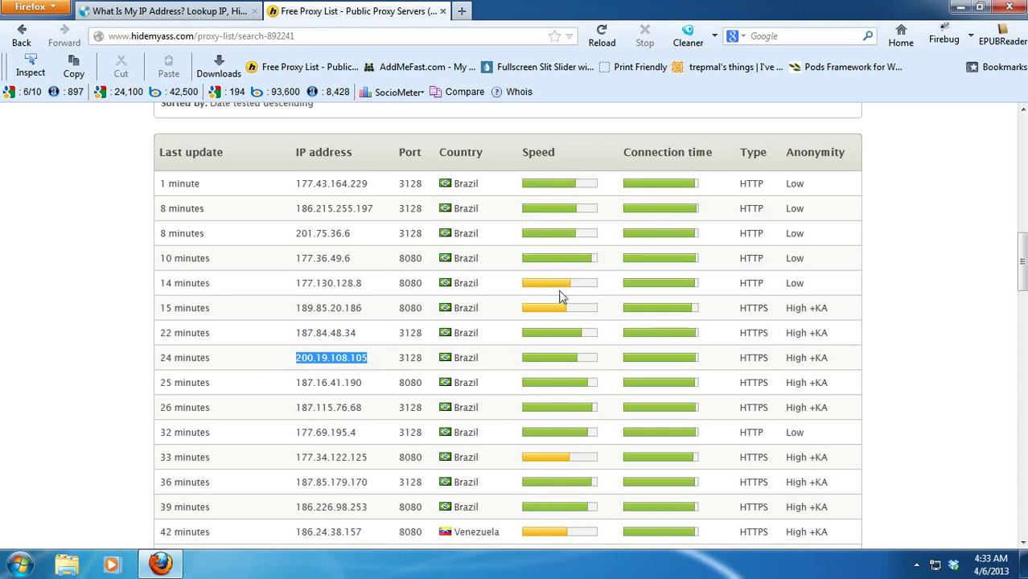
{"action": "scroll", "coordinate": [545, 428], "scroll_direction": "down", "scroll_amount": 5}
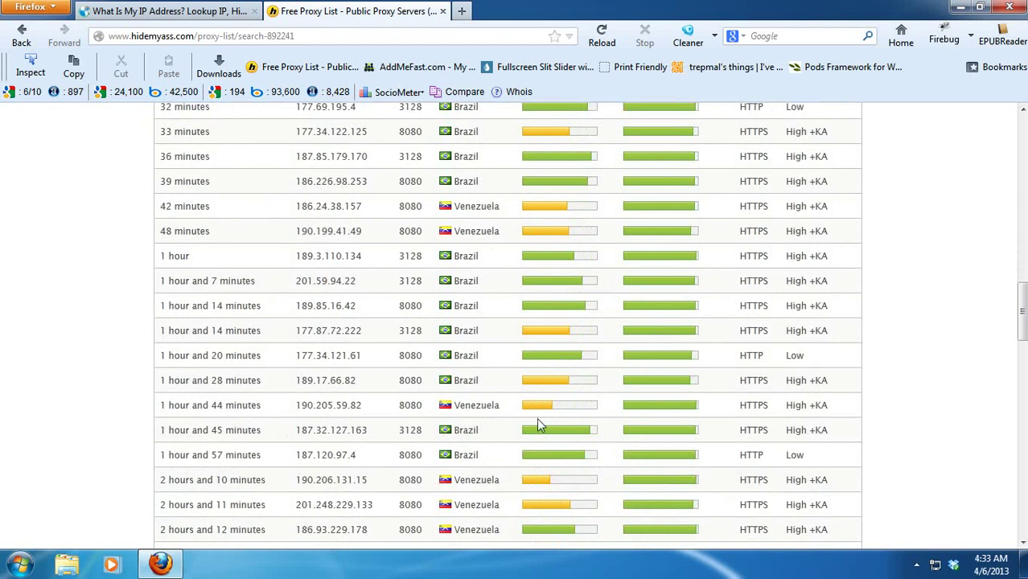
{"action": "scroll", "coordinate": [807, 405], "scroll_direction": "up", "scroll_amount": 7}
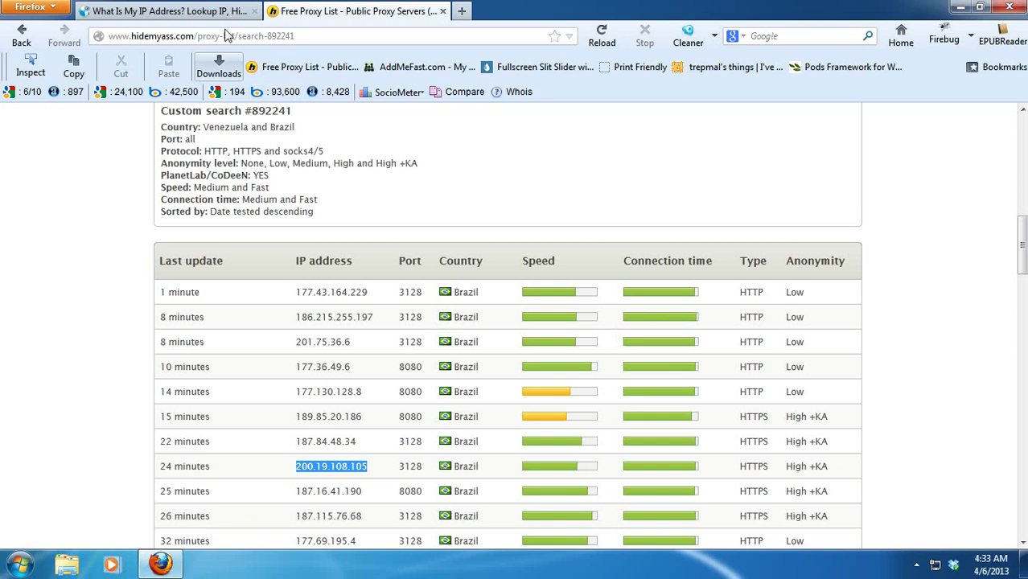
- Open the connection settings in Firefox's advanced network options
{"action": "left_click", "coordinate": [50, 7]}
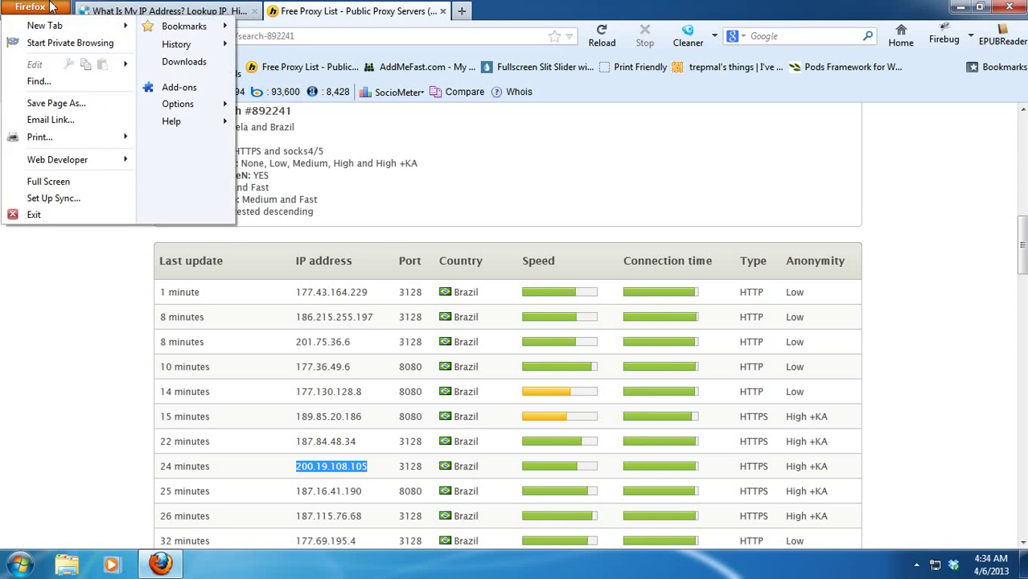
{"action": "left_click", "coordinate": [173, 104]}
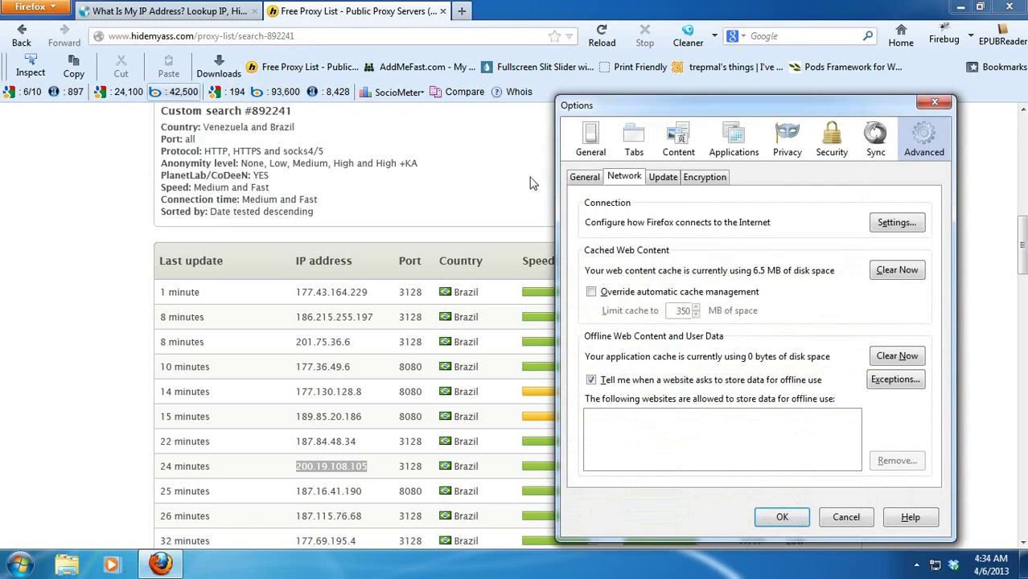
{"action": "left_click", "coordinate": [576, 142]}
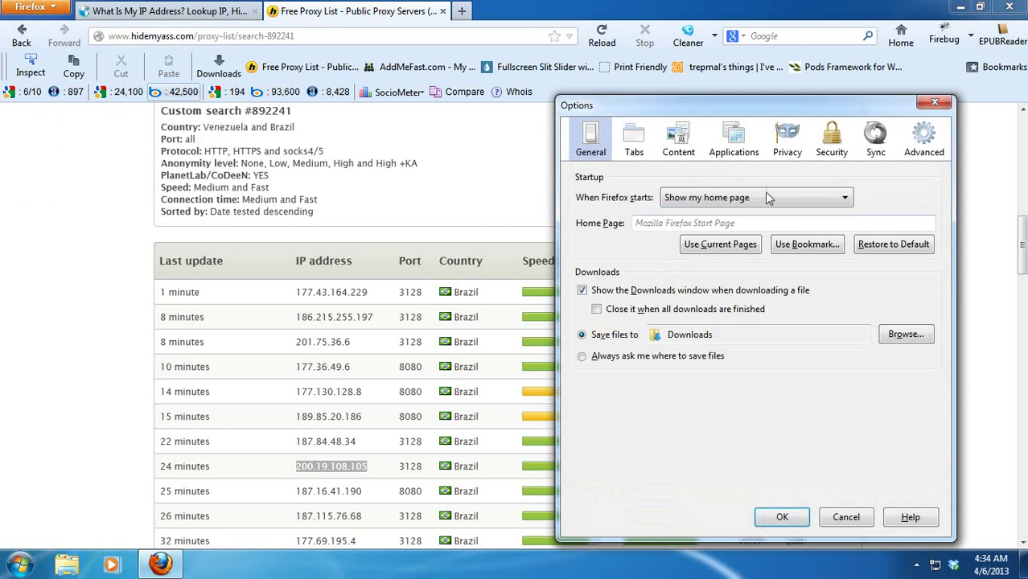
{"action": "left_click", "coordinate": [925, 151]}
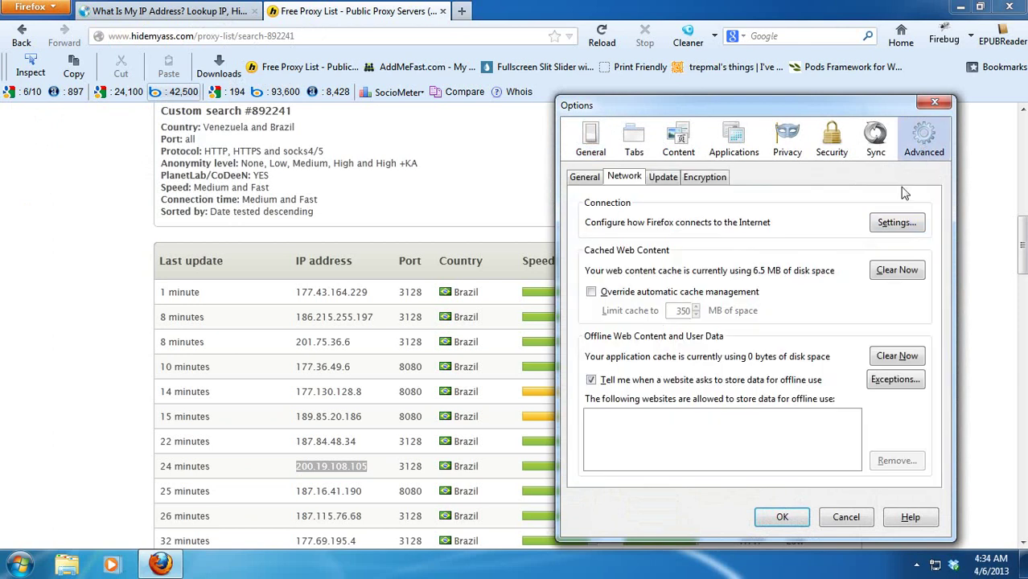
{"action": "left_click", "coordinate": [587, 180]}
{"action": "left_click", "coordinate": [625, 178]}
{"action": "left_click", "coordinate": [658, 177]}
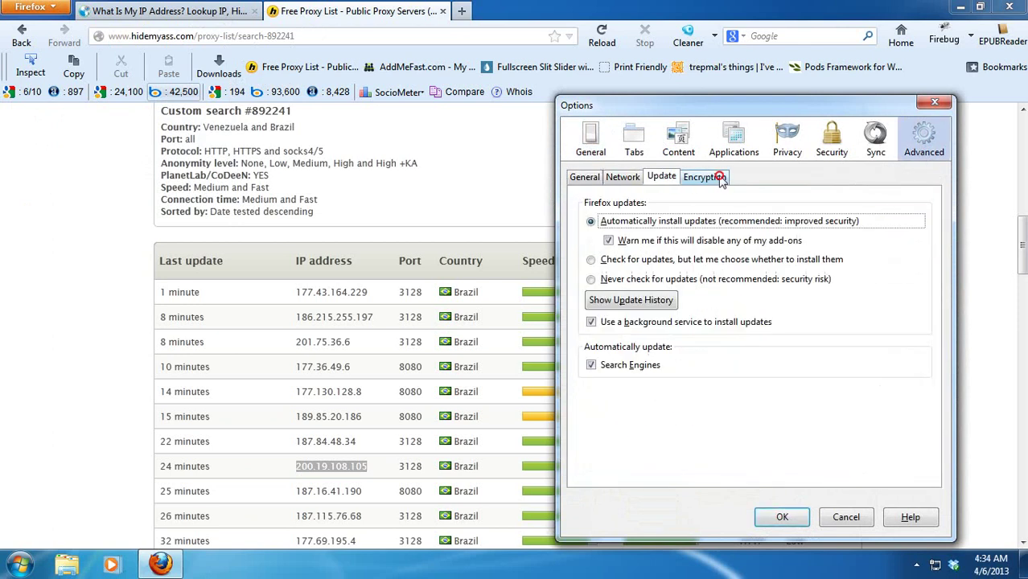
{"action": "left_click", "coordinate": [704, 177]}
{"action": "left_click", "coordinate": [616, 179]}
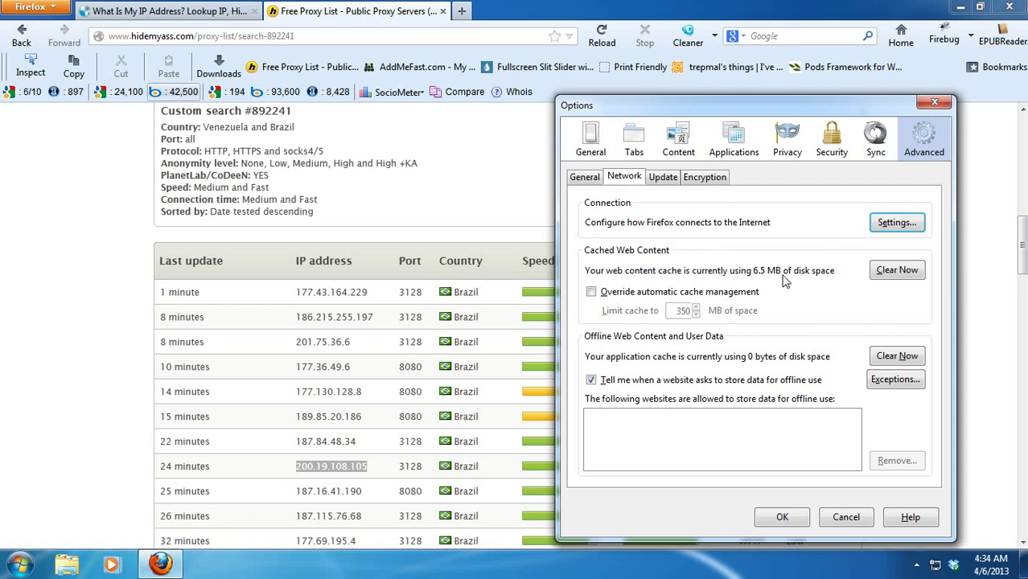
{"action": "left_click", "coordinate": [905, 229]}
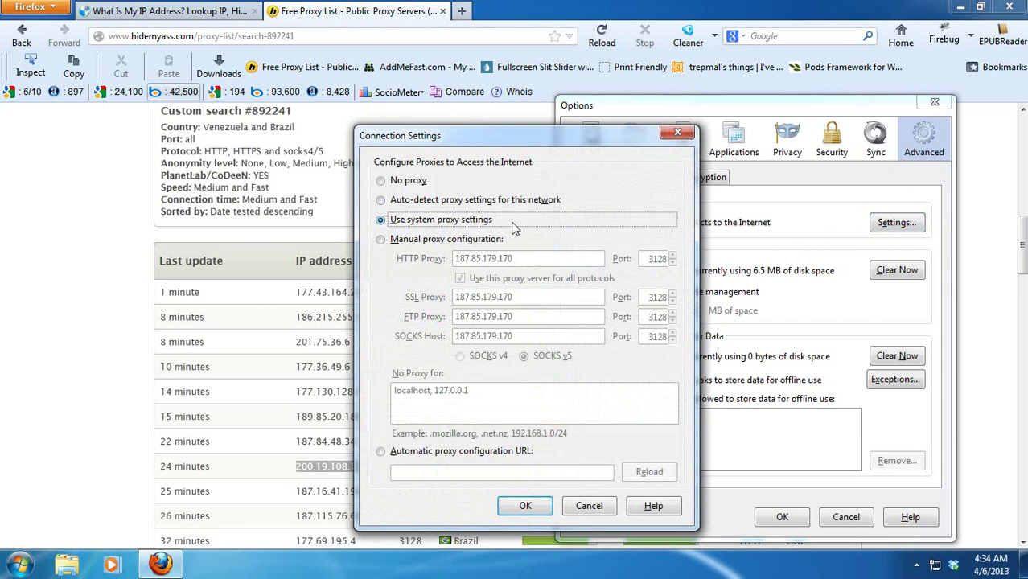
- Configure a manual HTTP proxy with the copied address 200.19.108.105 and port 3128, and save the options
{"action": "left_click", "coordinate": [398, 240]}
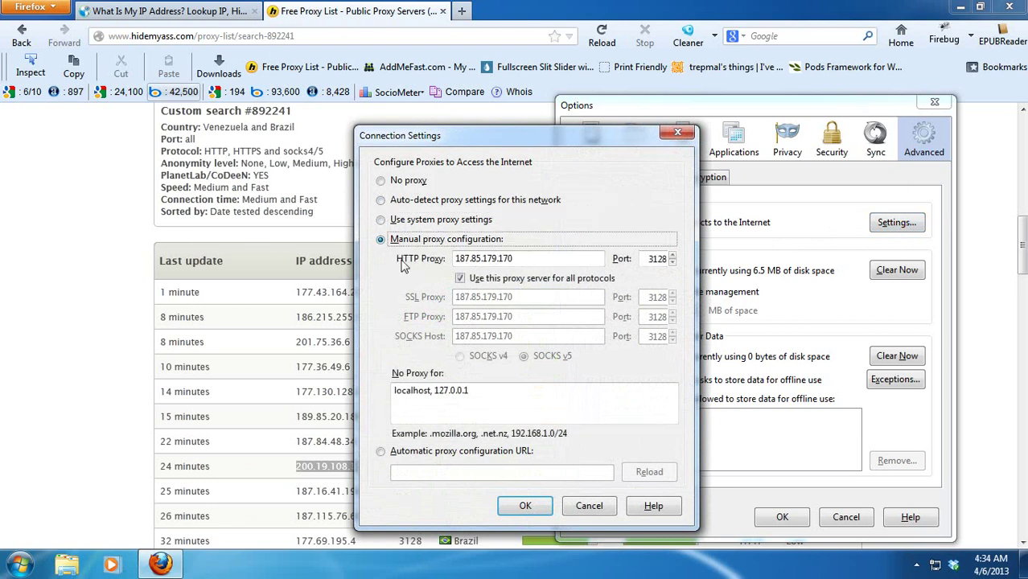
{"action": "key", "text": "Tab"}
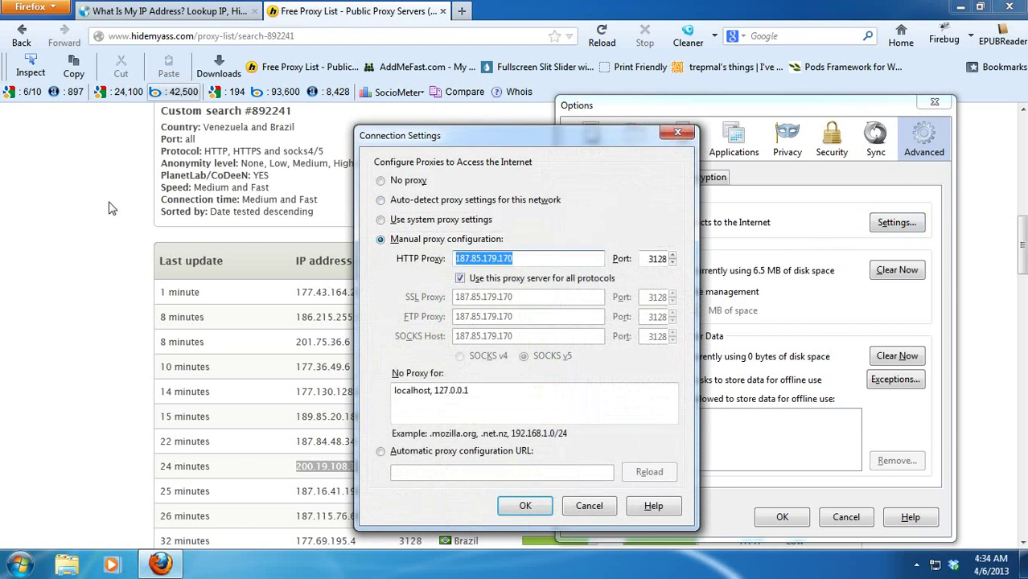
{"action": "key", "text": "ctrl+v"}
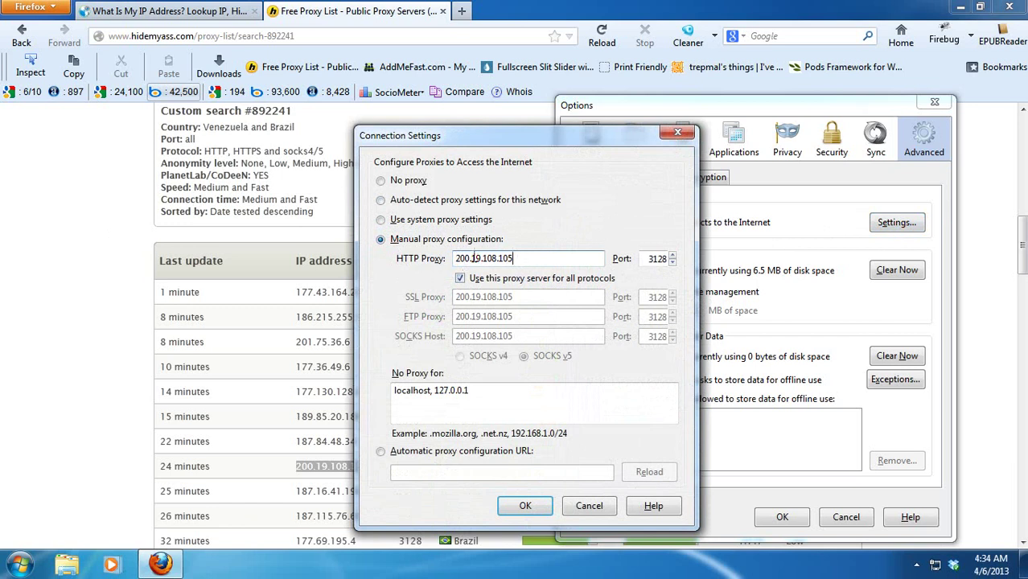
{"action": "left_click", "coordinate": [653, 258]}
{"action": "left_click_drag", "start_coordinate": [647, 259], "coordinate": [661, 259]}
{"action": "left_click", "coordinate": [525, 505]}
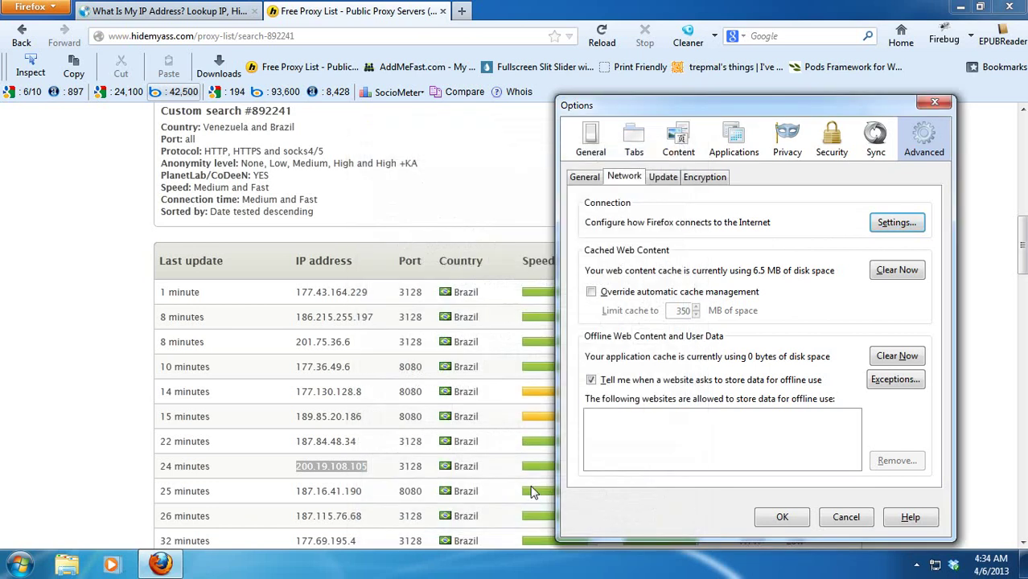
{"action": "left_click", "coordinate": [782, 517]}
- Reload the What Is My IP Address page to recheck the current IP address and location
{"action": "left_click", "coordinate": [169, 12]}
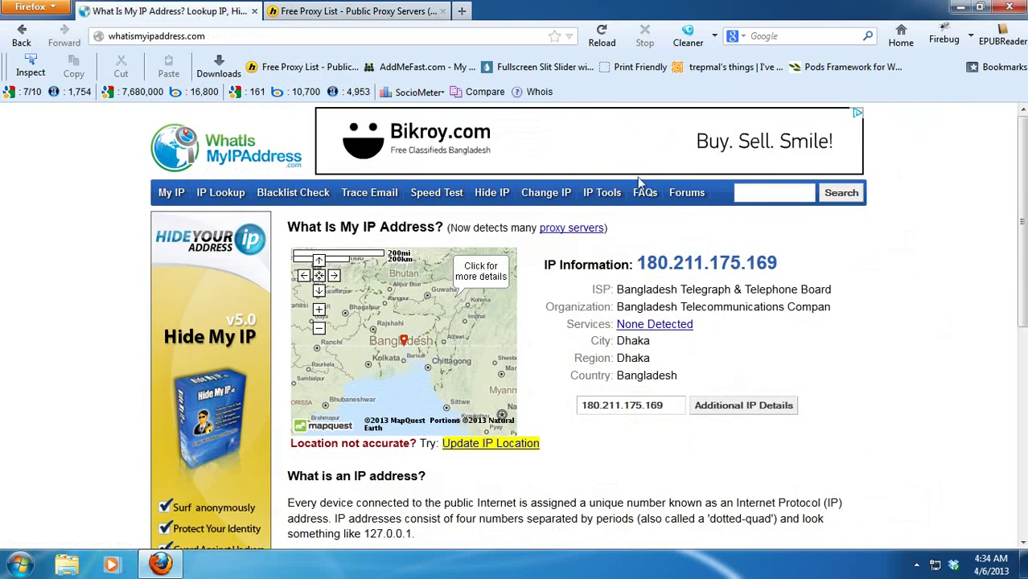
{"action": "left_click", "coordinate": [605, 38]}
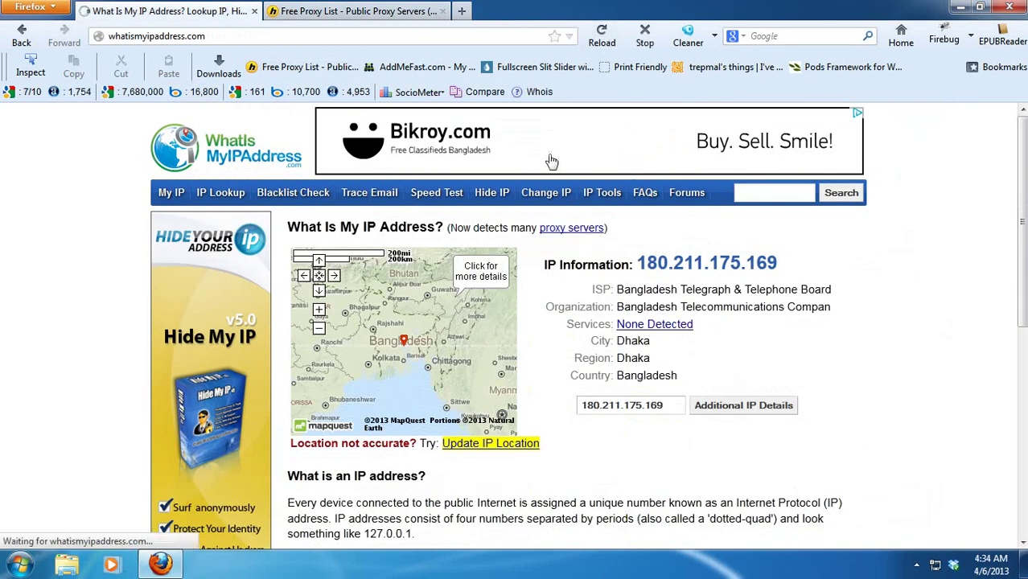